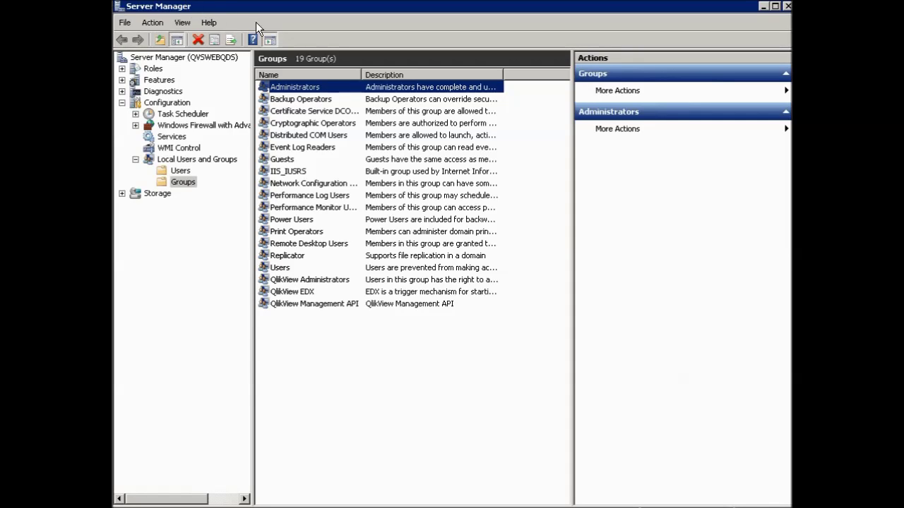
double_click(300, 87)
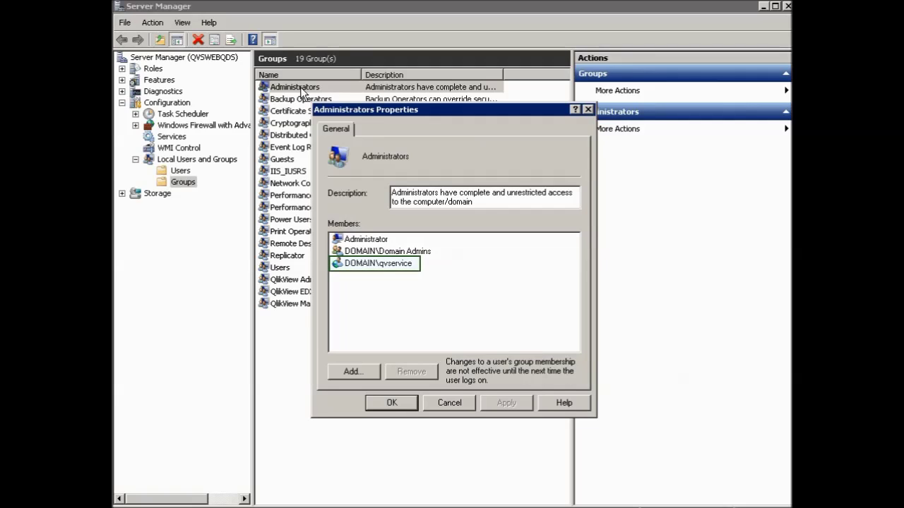
click(389, 402)
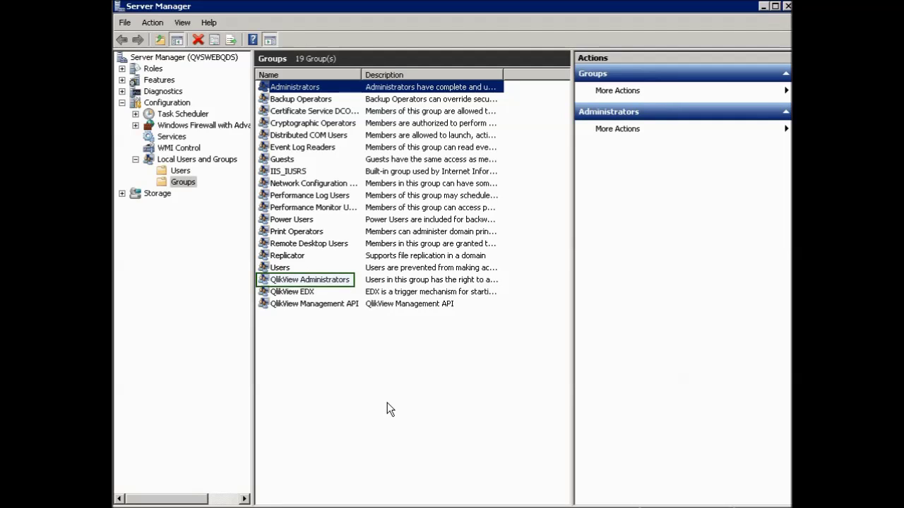
double_click(289, 280)
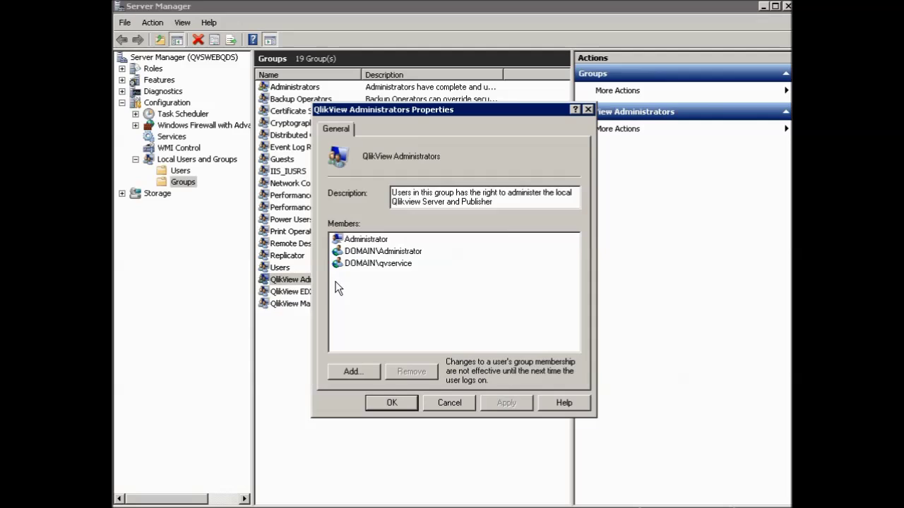
click(392, 402)
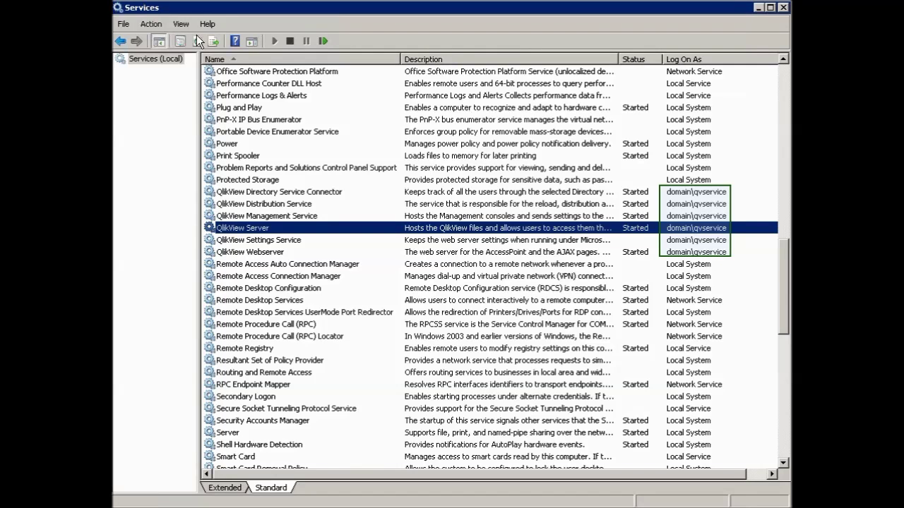
- Open the Properties dialog of the QlikView Server Windows service
right_click(243, 227)
click(313, 332)
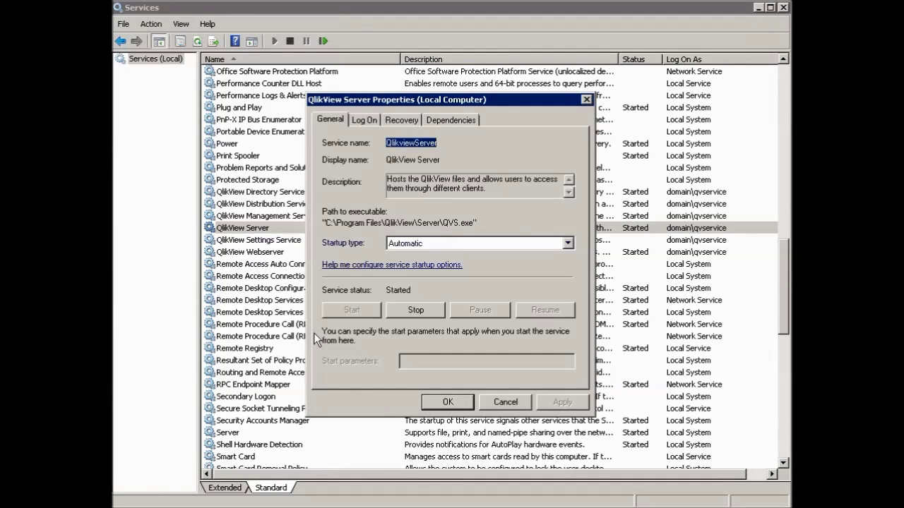
- Check the service's Log On account, then open the QlikView Service Account user's properties
click(364, 120)
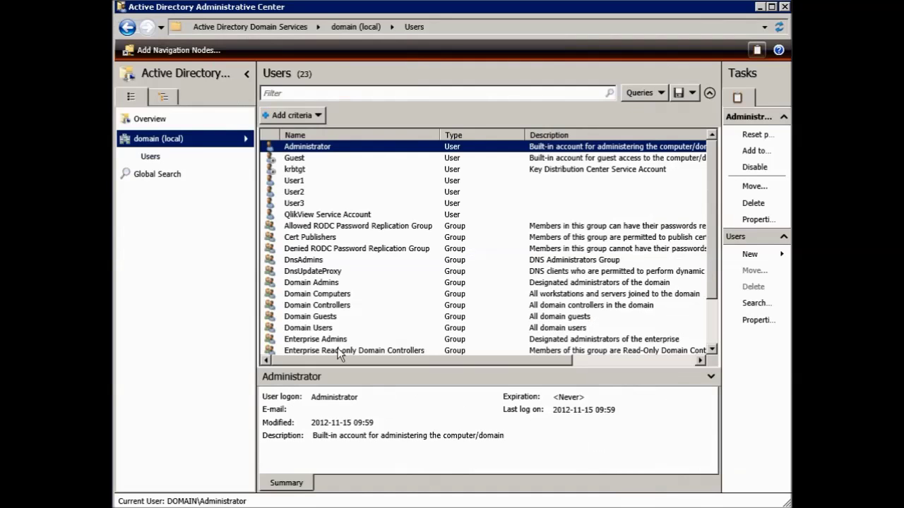
double_click(304, 212)
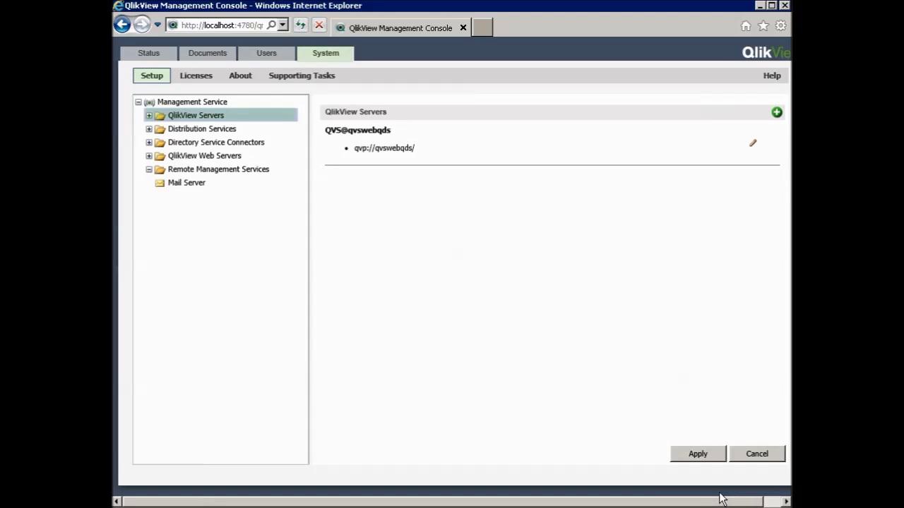
- Select server QVS@qvswebqds and view its Folder Access settings
click(207, 128)
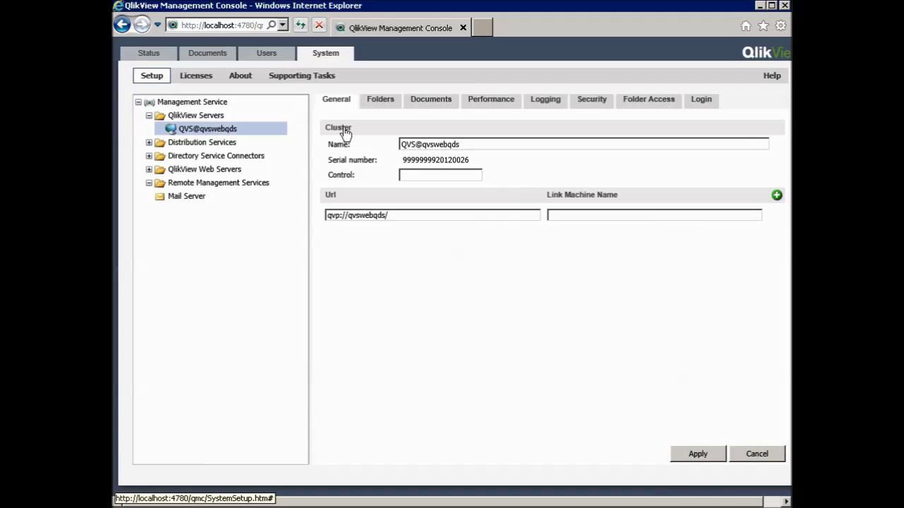
click(651, 100)
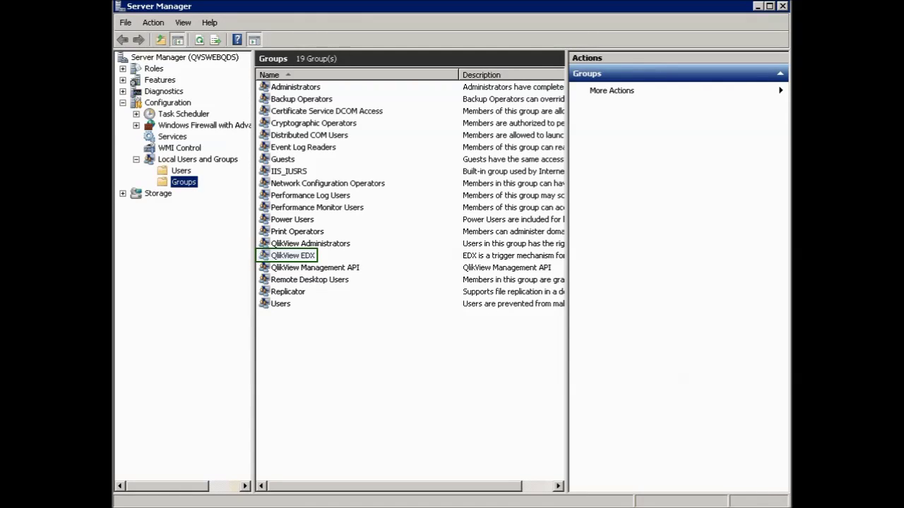
click(305, 252)
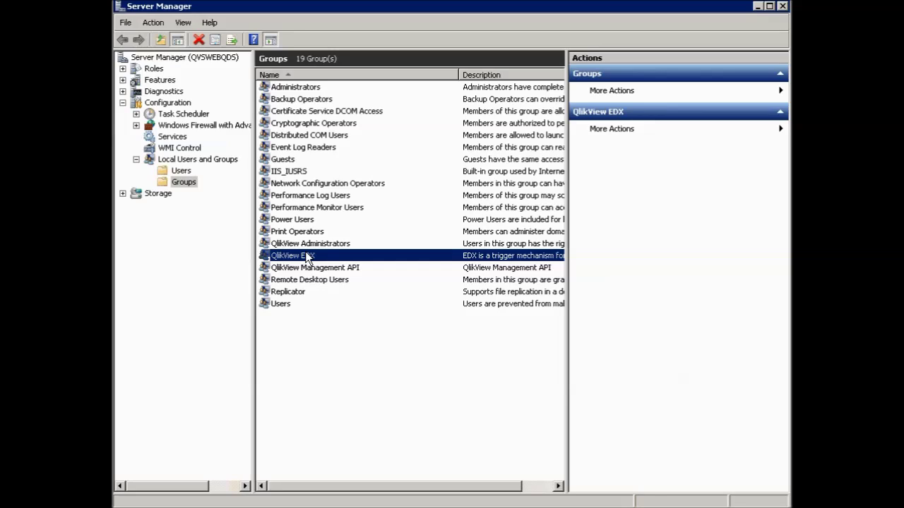
click(340, 266)
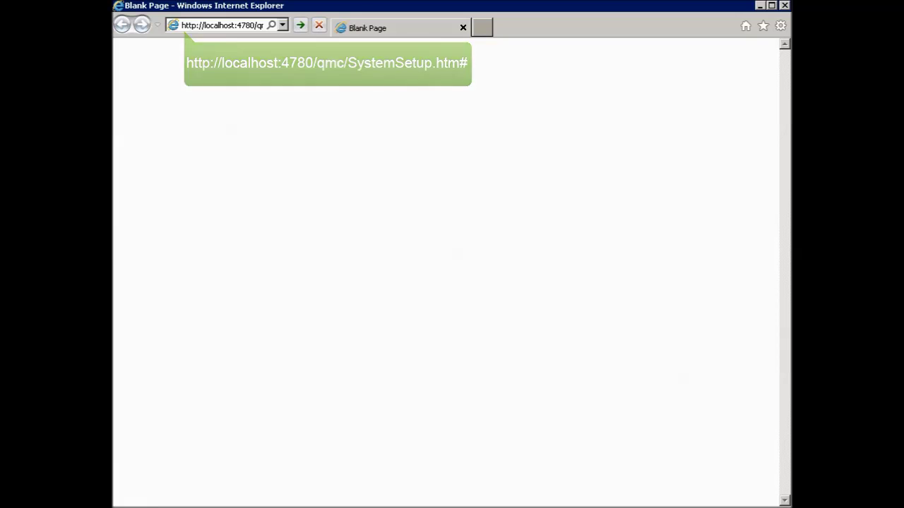
key(Return)
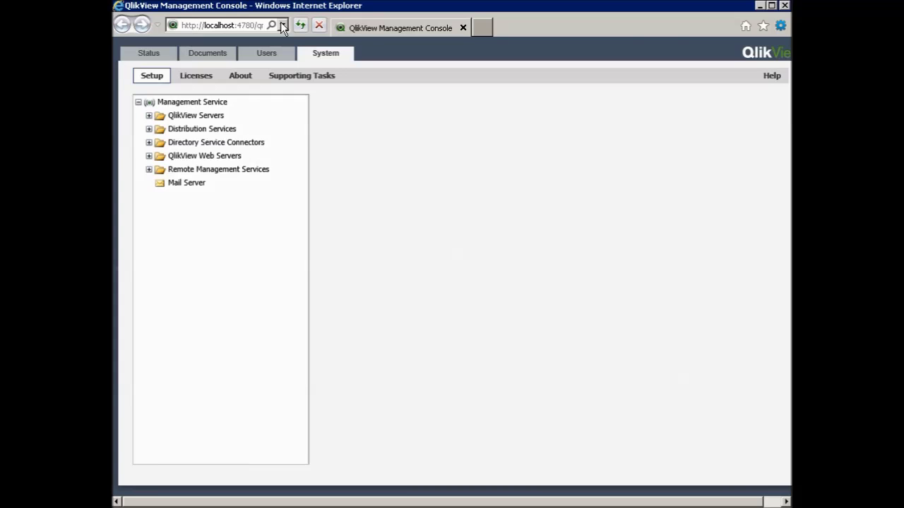
- Bring up Internet Explorer's Tools list
click(780, 26)
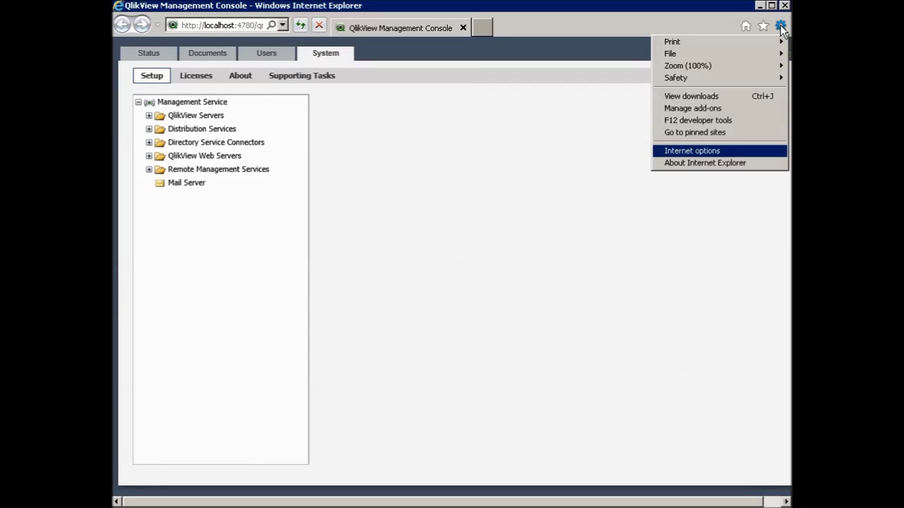
- Verify the Internet Options LAN settings use no proxy server, then cancel both dialogs
click(702, 149)
click(291, 37)
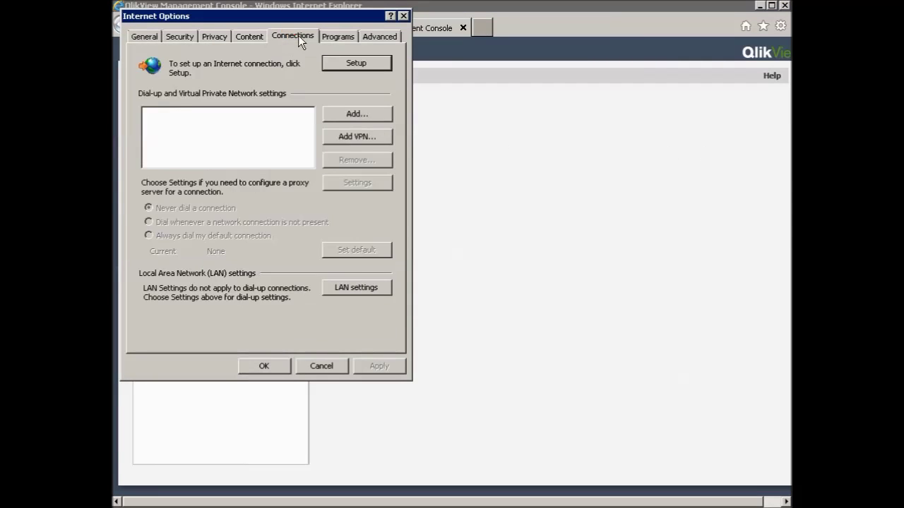
click(343, 287)
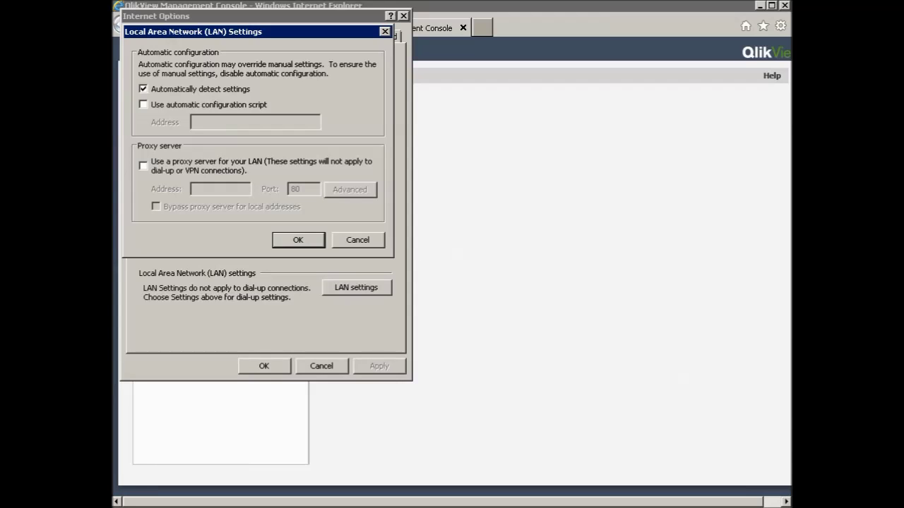
key(Return)
click(334, 358)
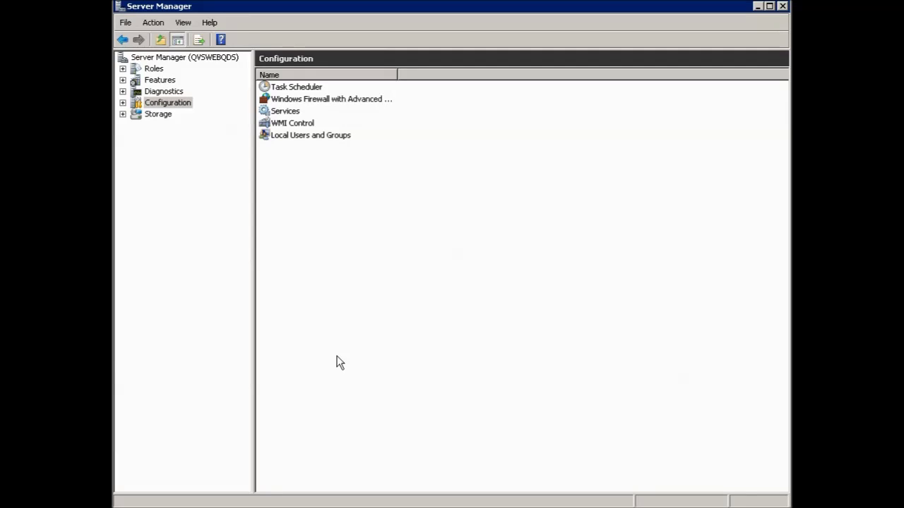
- Confirm in Add Features that Telnet Client is already installed
click(126, 79)
click(654, 157)
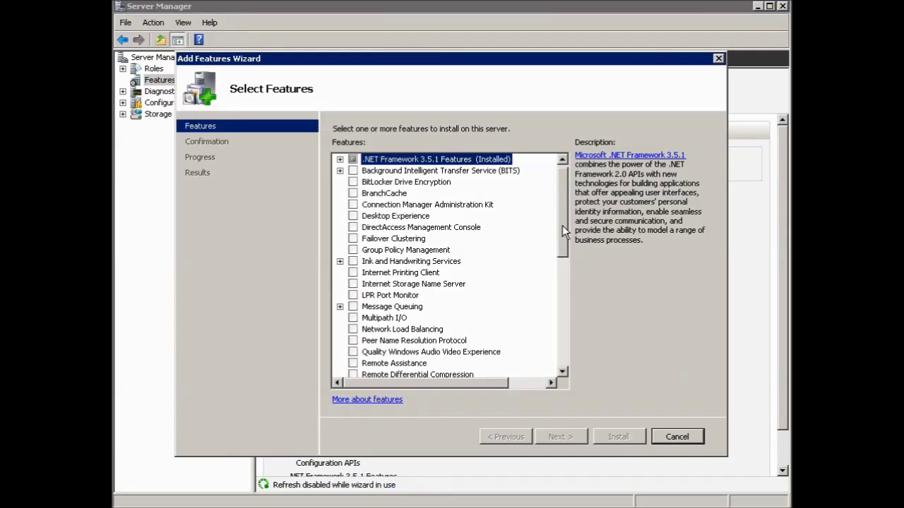
drag(562, 225, 552, 319)
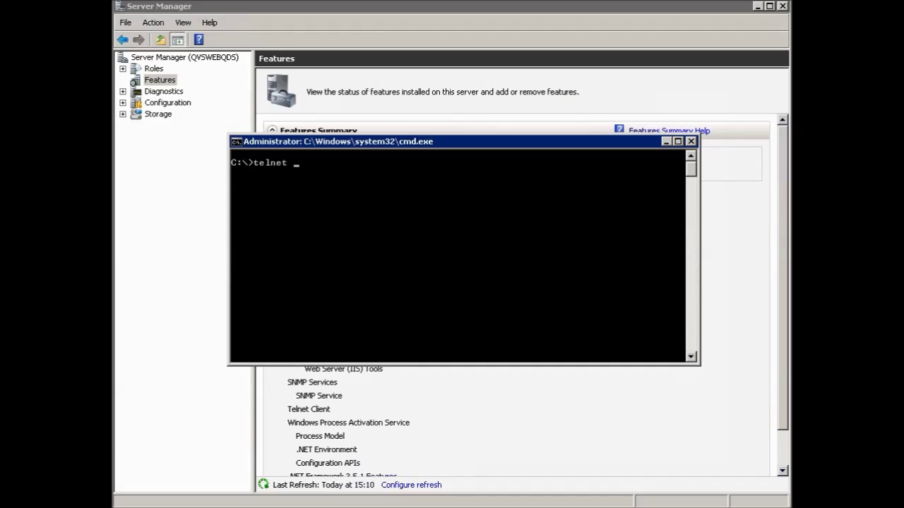
- Run telnet to qvswebqds on port 4780 to test the QMC port
text(qvswebqds )
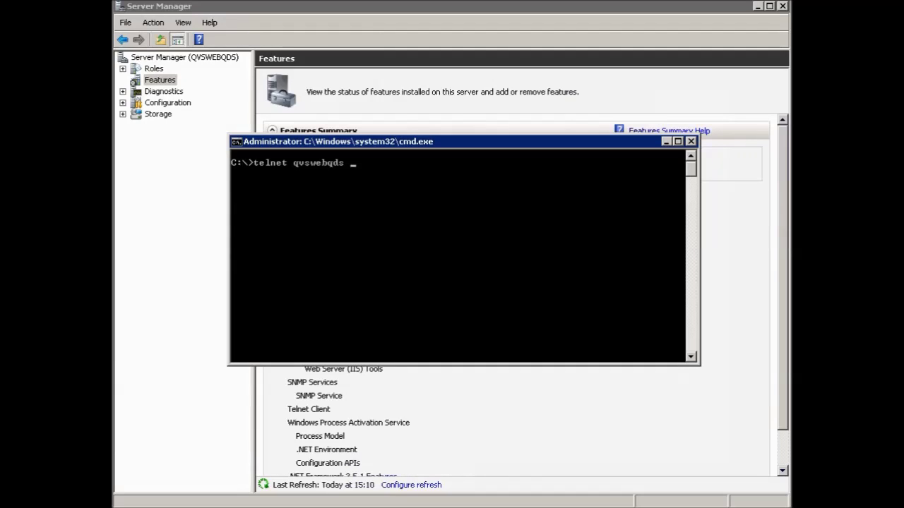
text(4780)
key(Return)
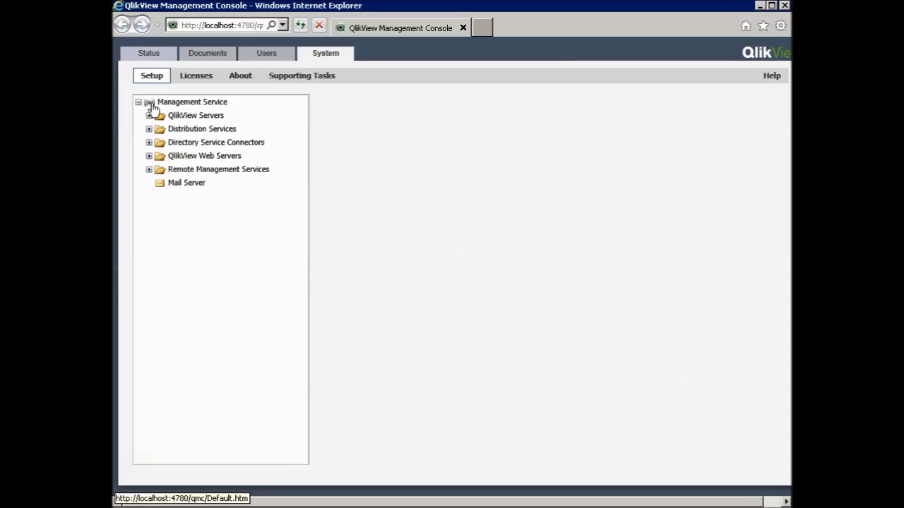
- Check all QlikView services are running, then view Management Service and QlikView Servers in Setup
click(148, 53)
click(192, 76)
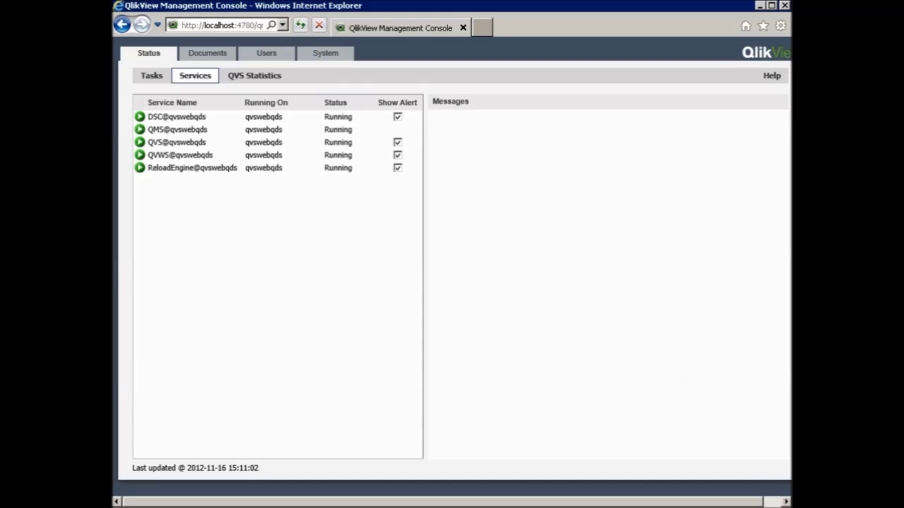
click(326, 55)
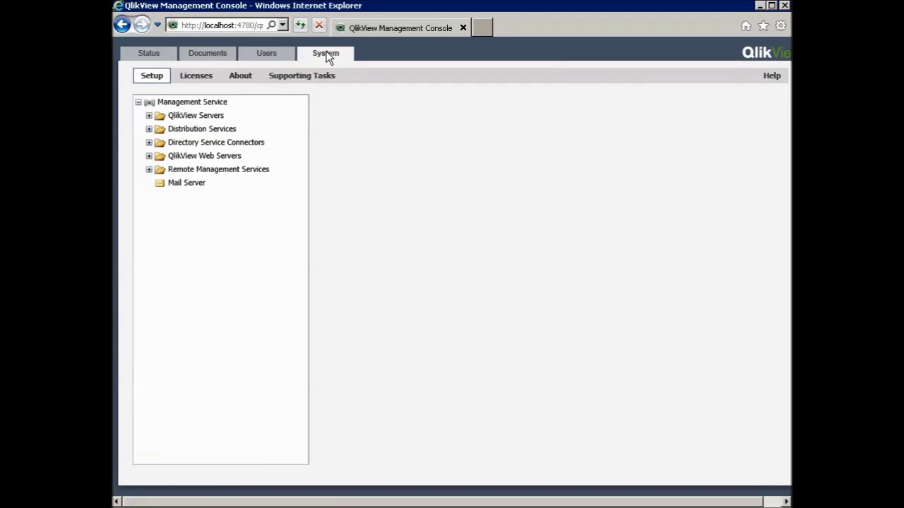
click(209, 102)
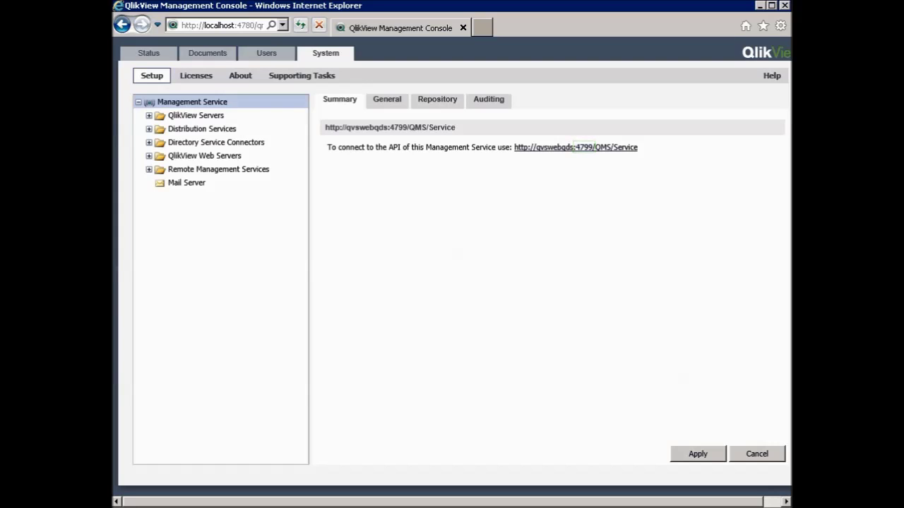
click(204, 115)
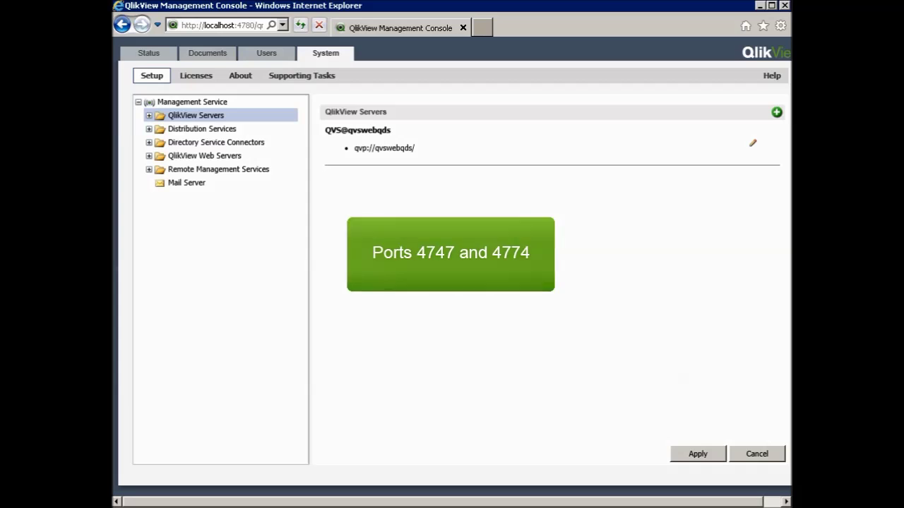
click(222, 130)
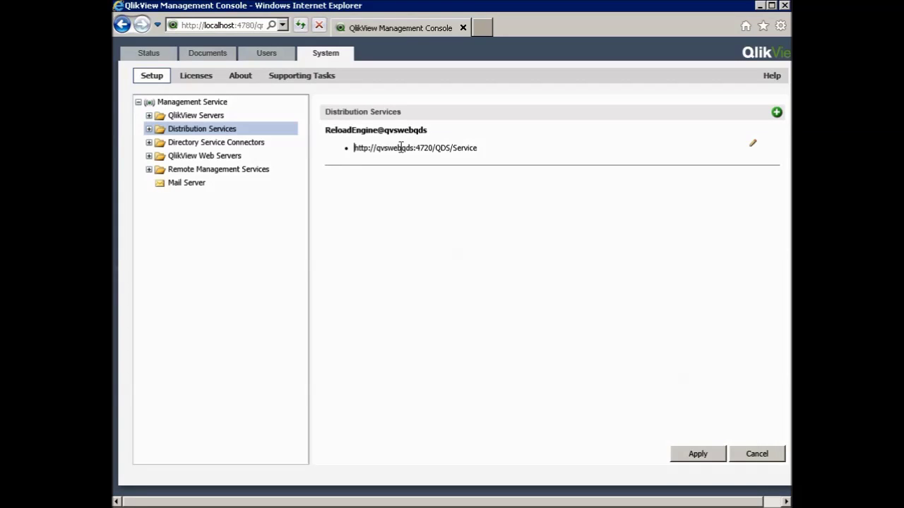
drag(353, 149, 471, 152)
key(ctrl+c)
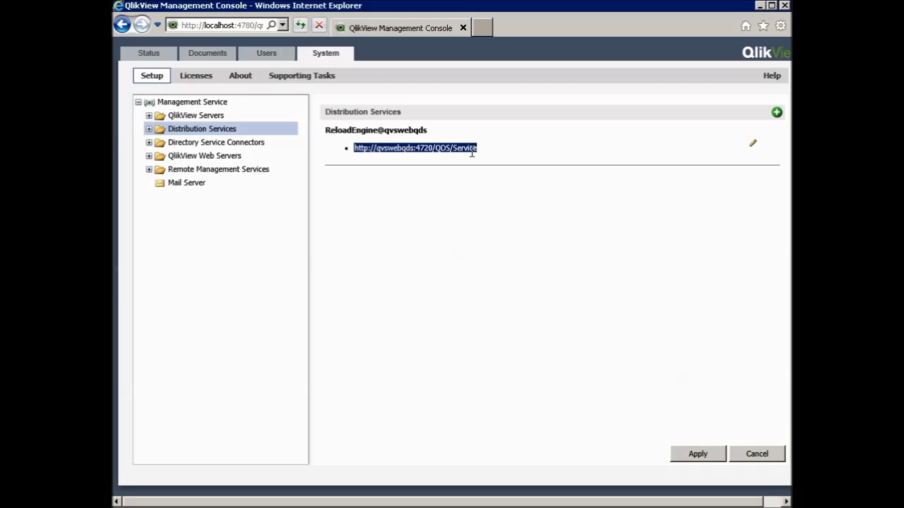
- Load the copied QDS service address on port 4720 in a new Internet Explorer window
key(ctrl+n)
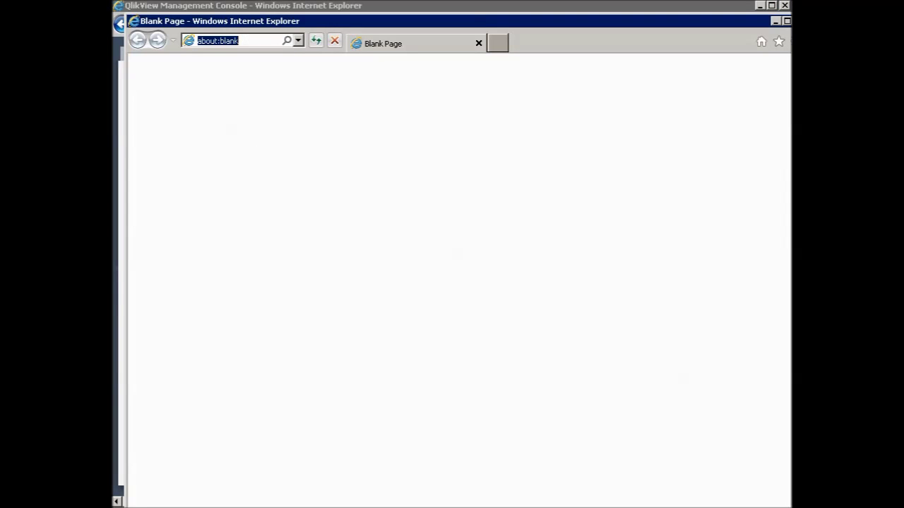
key(ctrl+v)
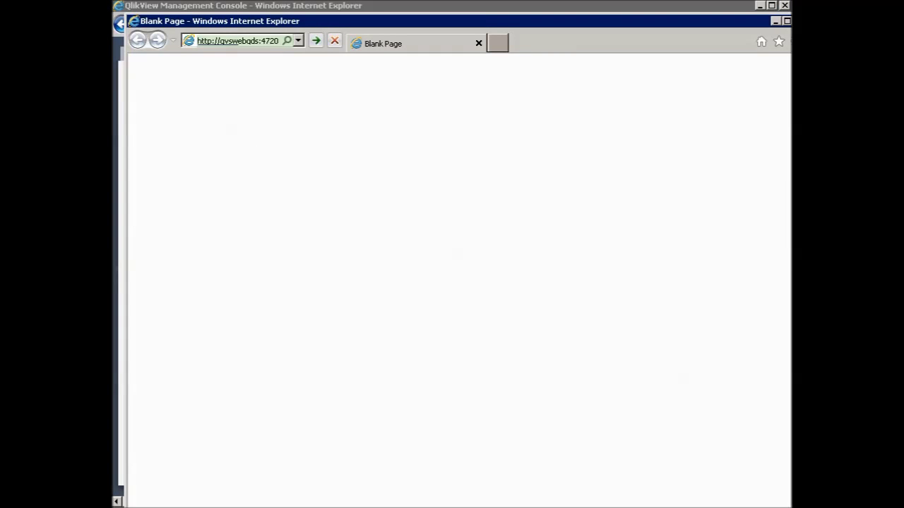
key(Return)
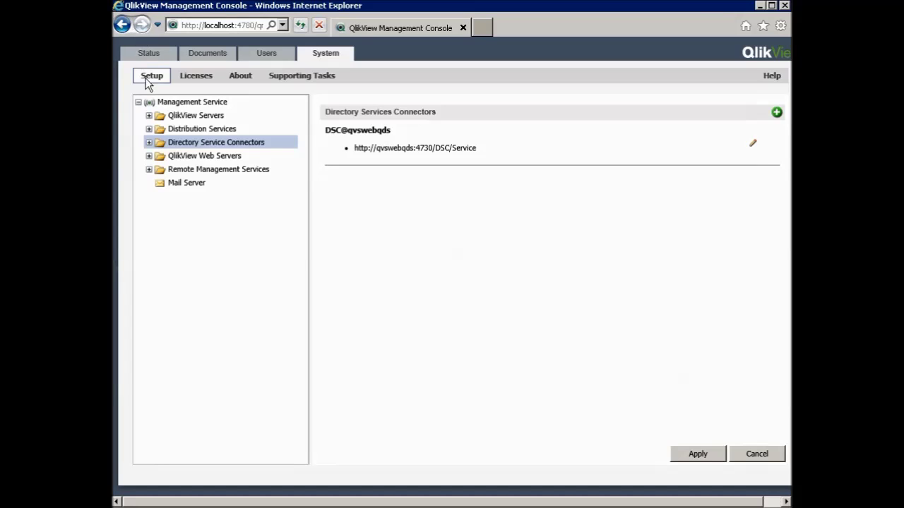
- Add a Custom Directory connector row to see its port 4735, then show QVWS@qvswebqds at port 4750
click(149, 142)
click(223, 181)
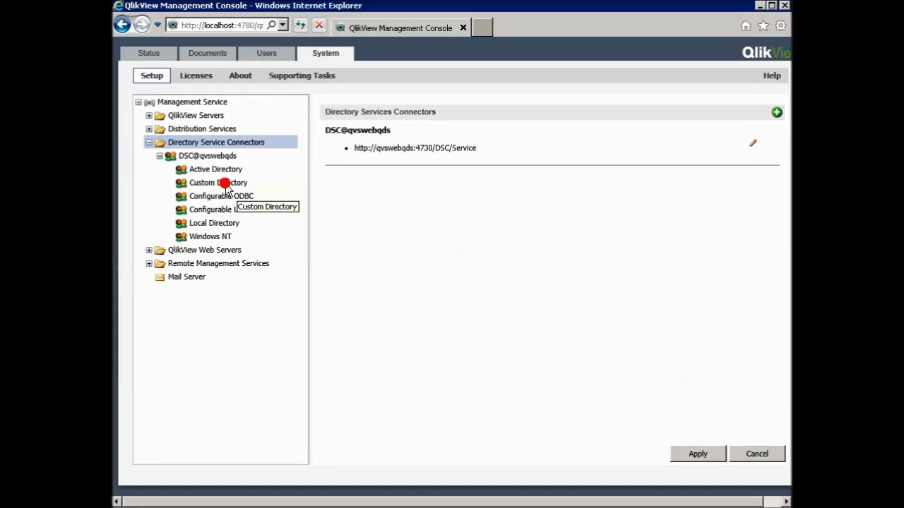
click(777, 149)
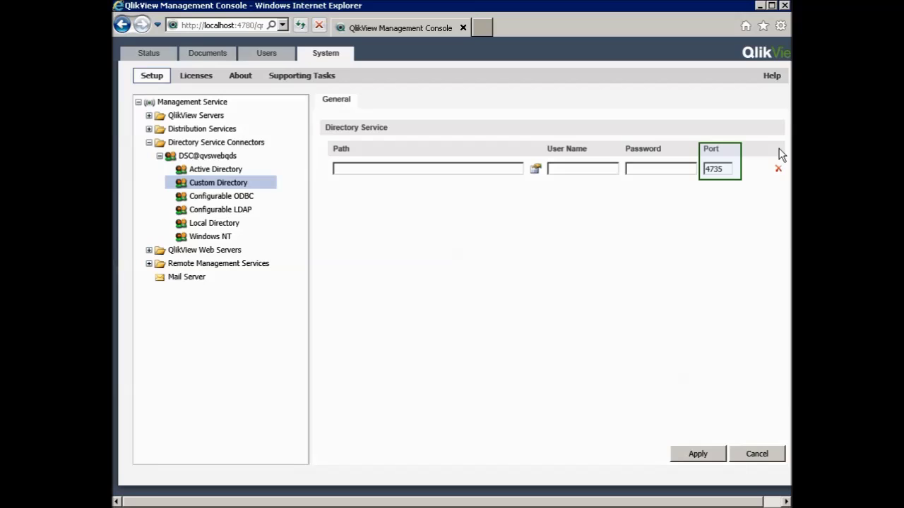
click(222, 251)
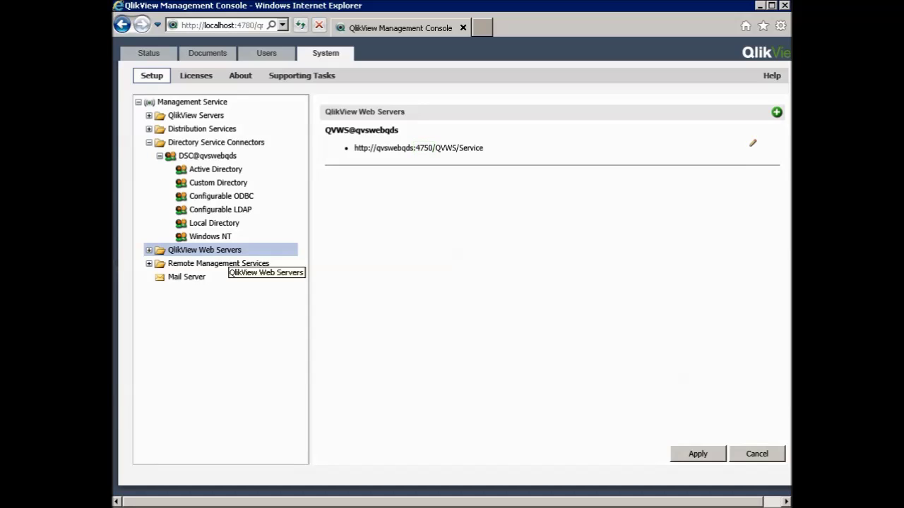
- Show QVWS@qvswebqds general settings: port 80, High logging, connector DSC@qvswebqds
click(146, 250)
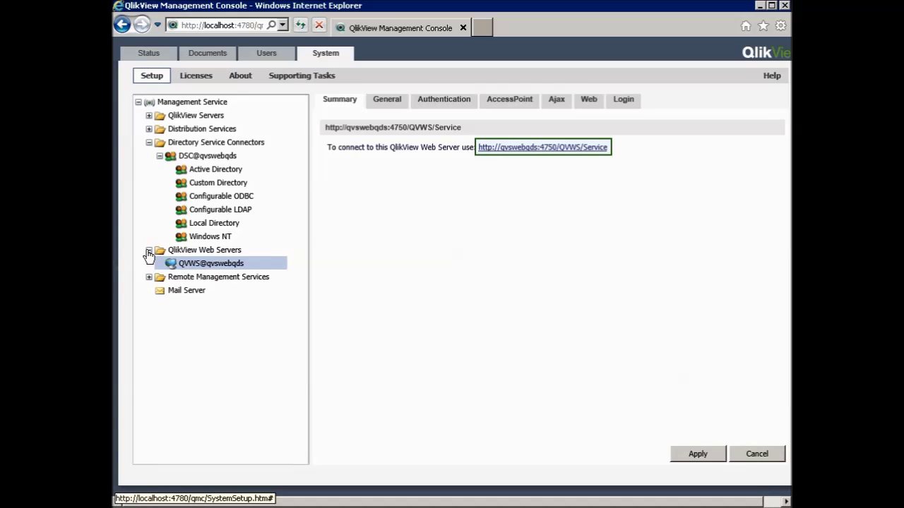
click(390, 103)
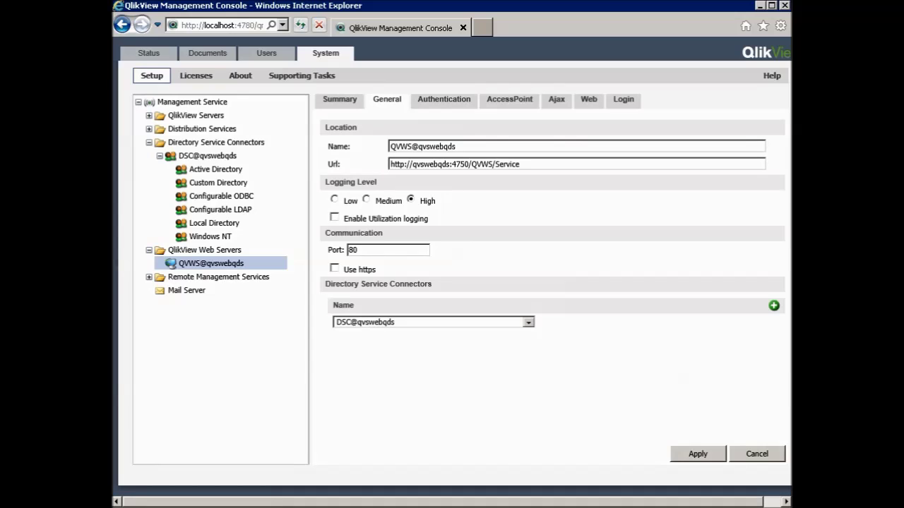